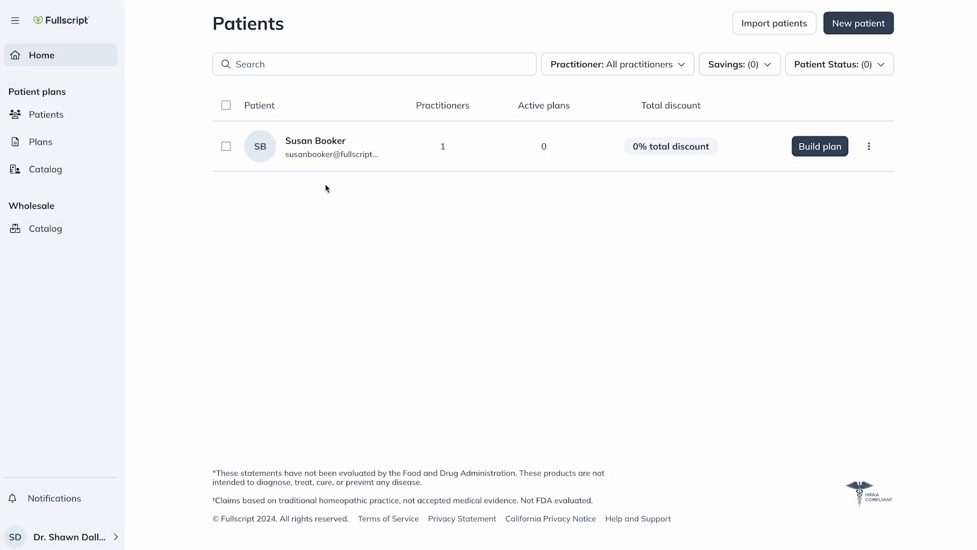
- View the patient's details, then go to the Plans list
{"action": "left_click", "coordinate": [316, 154]}
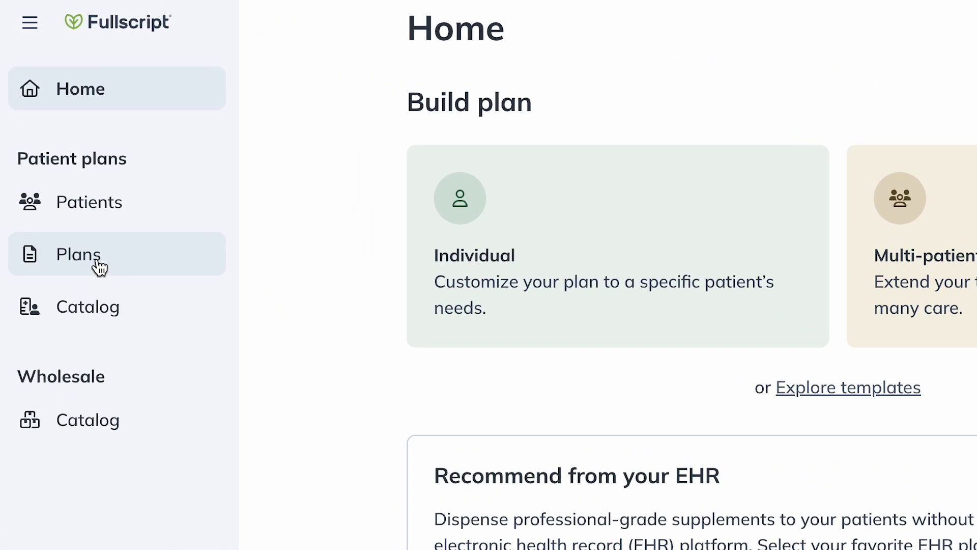
{"action": "left_click", "coordinate": [100, 267]}
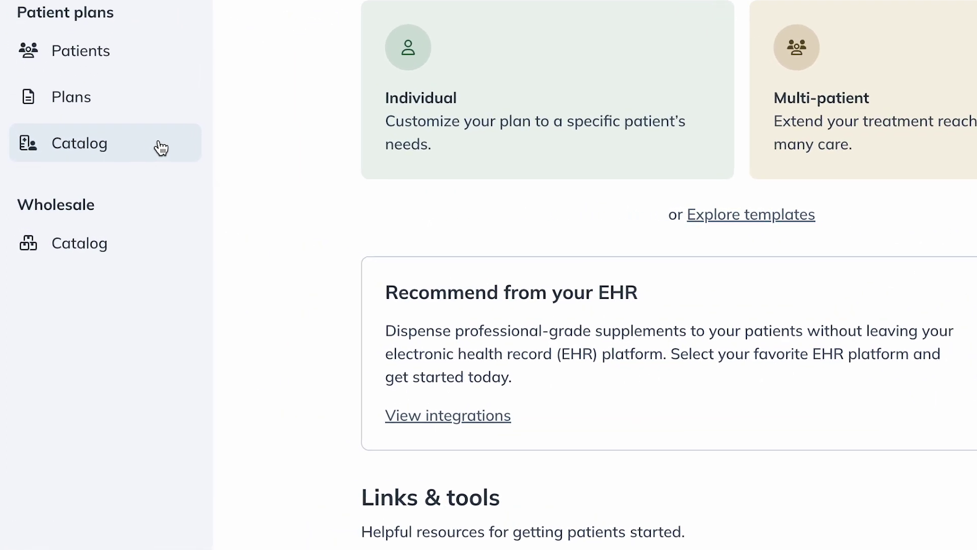
- Go to the Catalog and browse its Products
{"action": "left_click", "coordinate": [94, 172]}
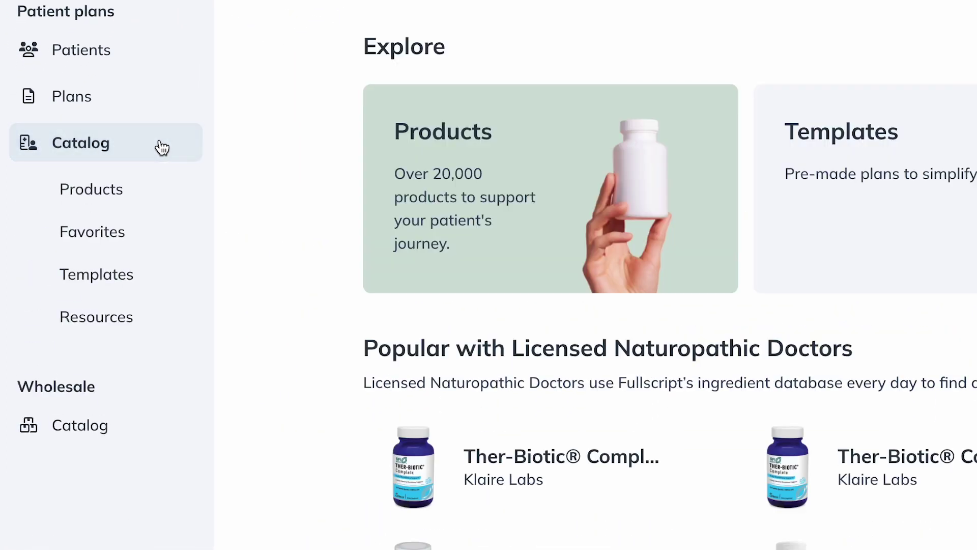
{"action": "left_click", "coordinate": [157, 197]}
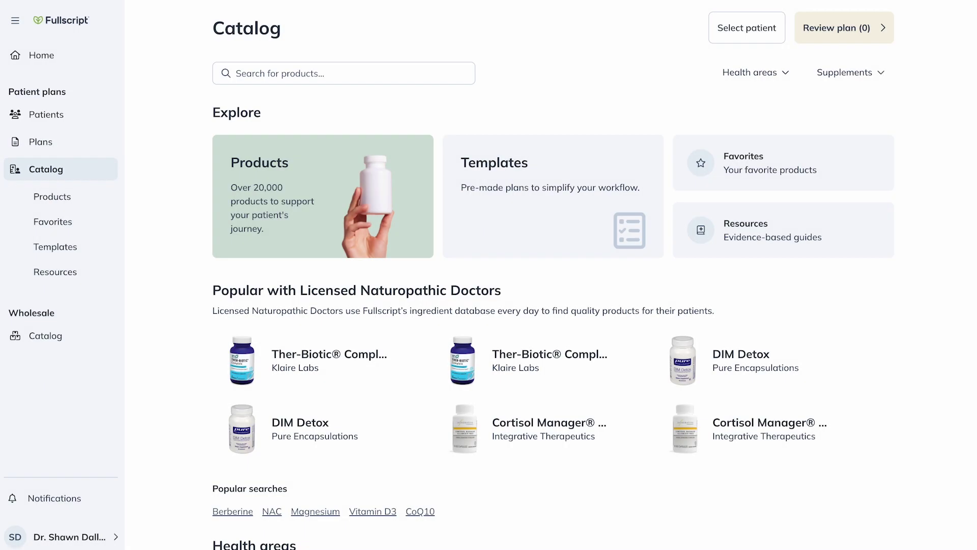
- Find Vitamin C ingredient products and give Buffered Vitamin C the instructions 'Take with water before meal.'
{"action": "type", "text": "Vitamin C"}
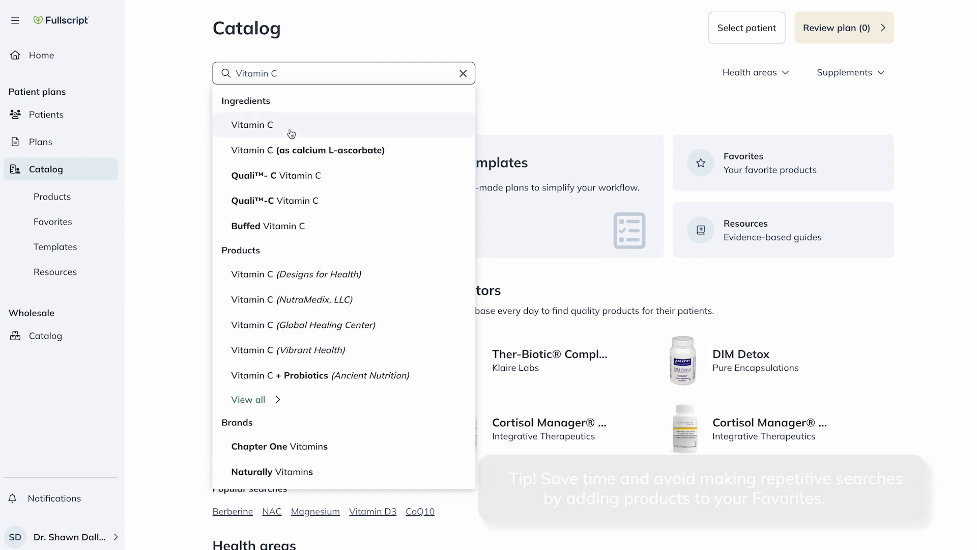
{"action": "left_click", "coordinate": [188, 133]}
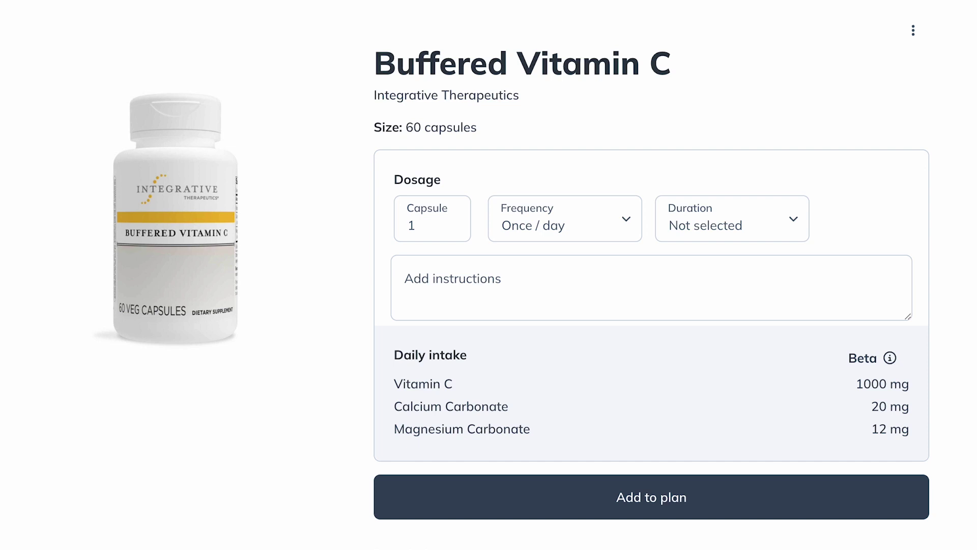
{"action": "left_click", "coordinate": [651, 287]}
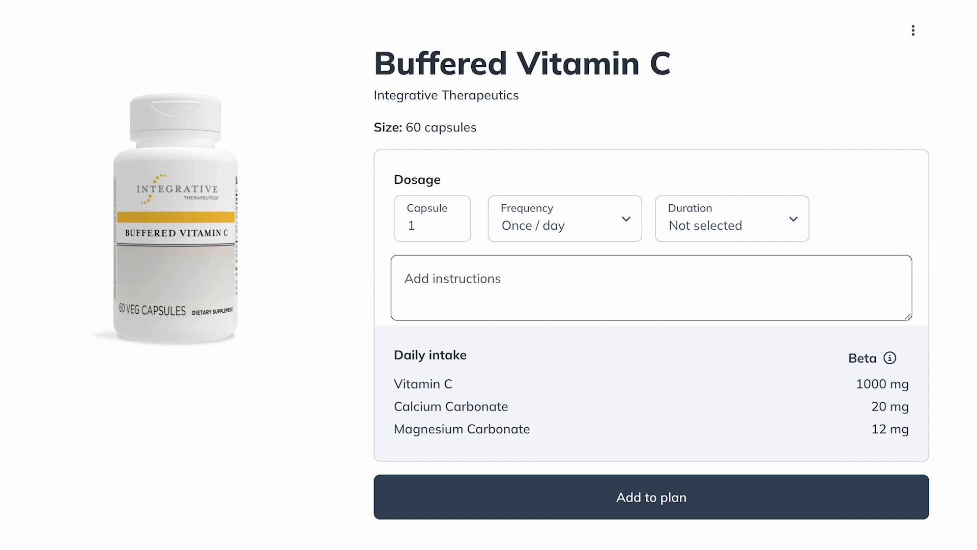
{"action": "type", "text": "Take with water before meal."}
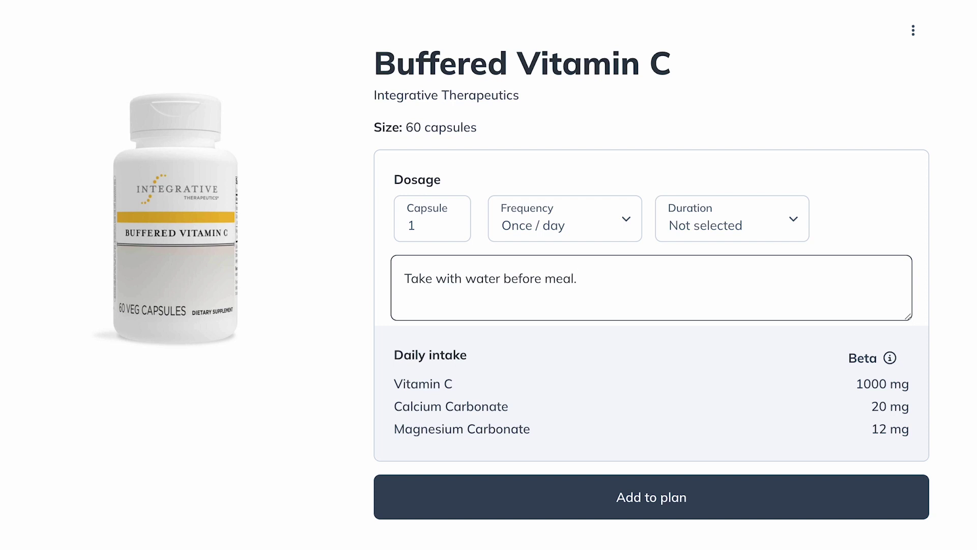
{"action": "scroll", "coordinate": [512, 280], "scroll_direction": "down", "scroll_amount": 4}
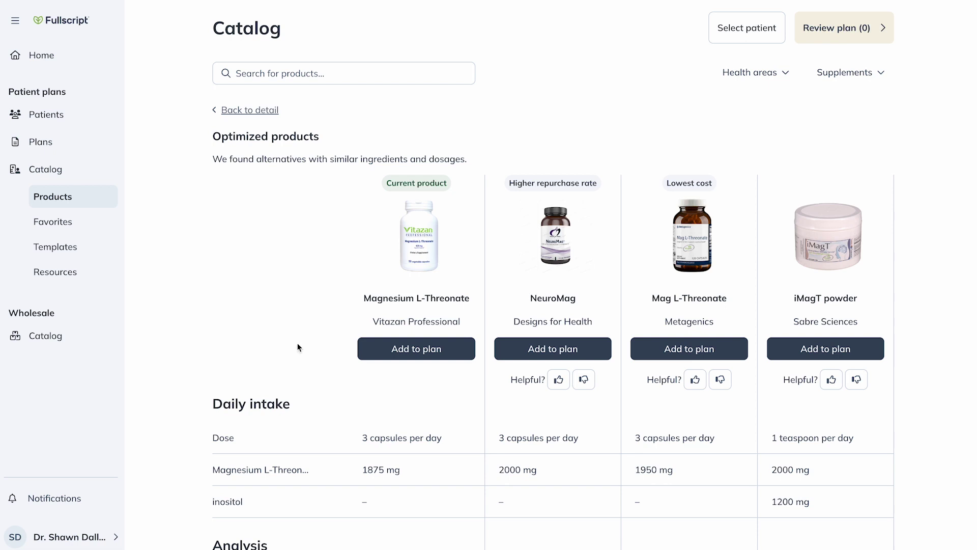
- Add Vitazan Professional's Magnesium L-Threonate to the plan
{"action": "left_click", "coordinate": [399, 348]}
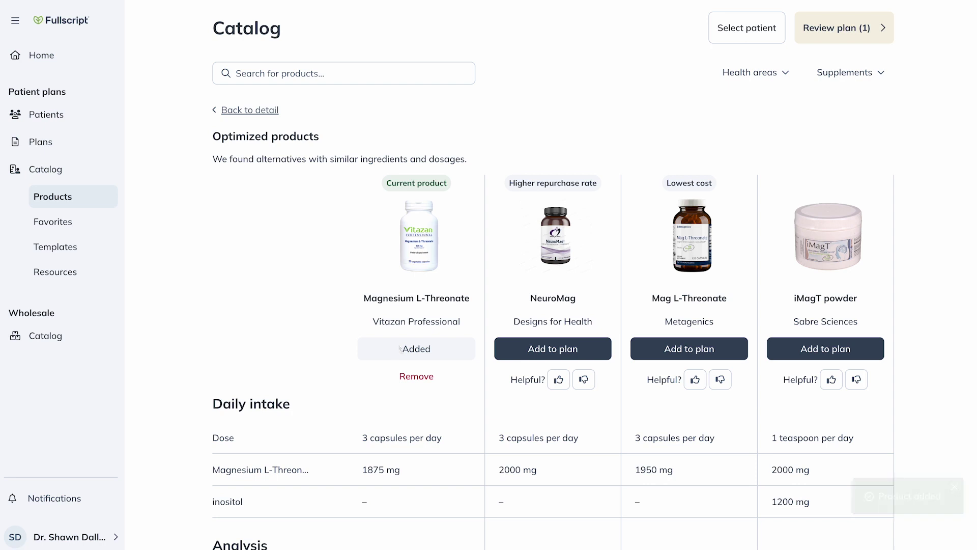
{"action": "mouse_move", "coordinate": [839, 36]}
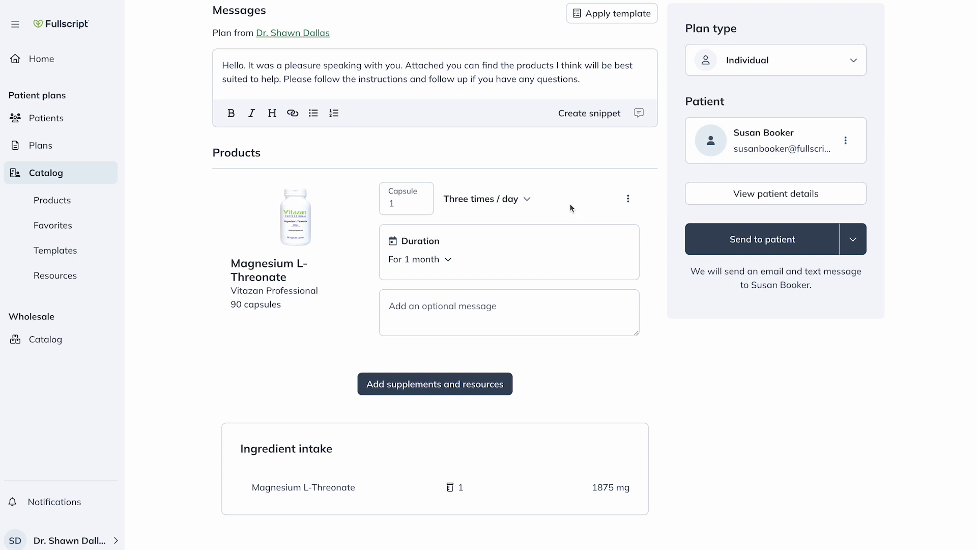
- Mark Magnesium L-Threonate as filled on-site in the review plan
{"action": "left_click", "coordinate": [628, 198]}
{"action": "left_click", "coordinate": [574, 264]}
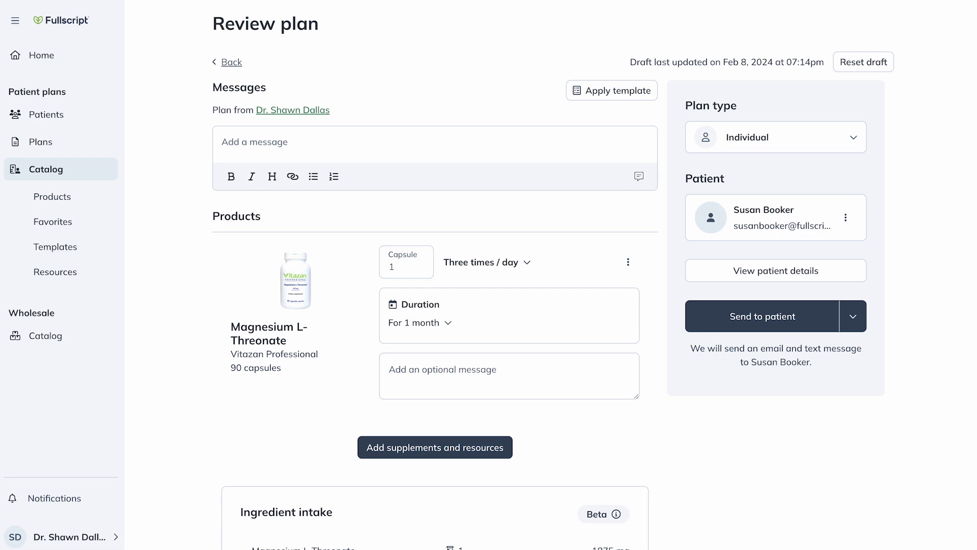
- Greet the patient in the plan message, saying it was great meeting today, and bring up Add a snippet
{"action": "left_click", "coordinate": [306, 142]}
{"action": "type", "text": "Hey Susan! It was great meeting with you to"}
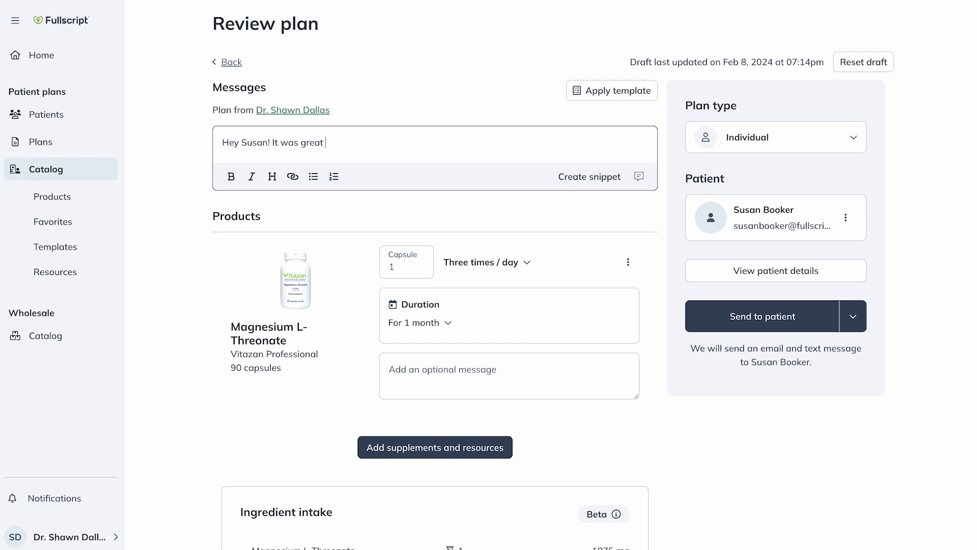
{"action": "type", "text": "day."}
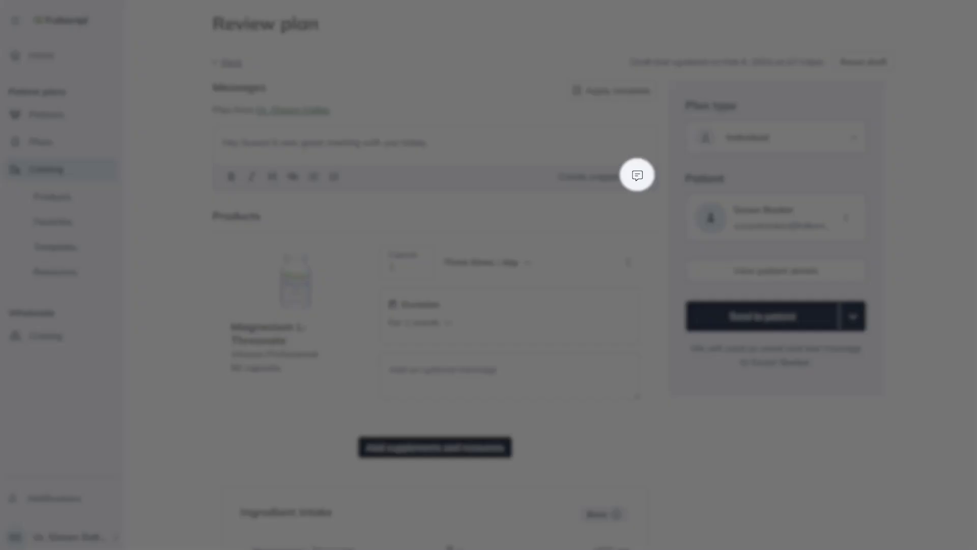
{"action": "left_click", "coordinate": [639, 177]}
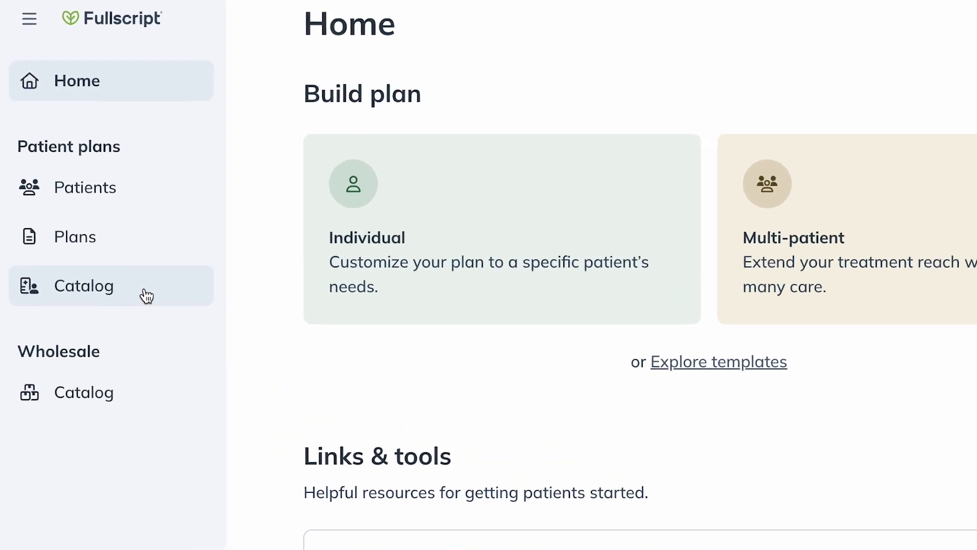
- Go to the Catalog's patient Resources library
{"action": "left_click", "coordinate": [152, 306]}
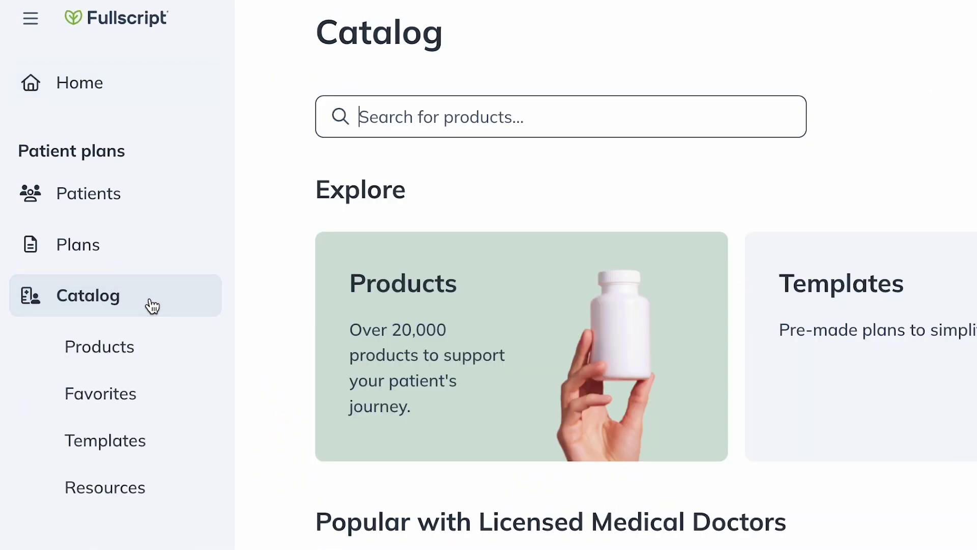
{"action": "left_click", "coordinate": [163, 491]}
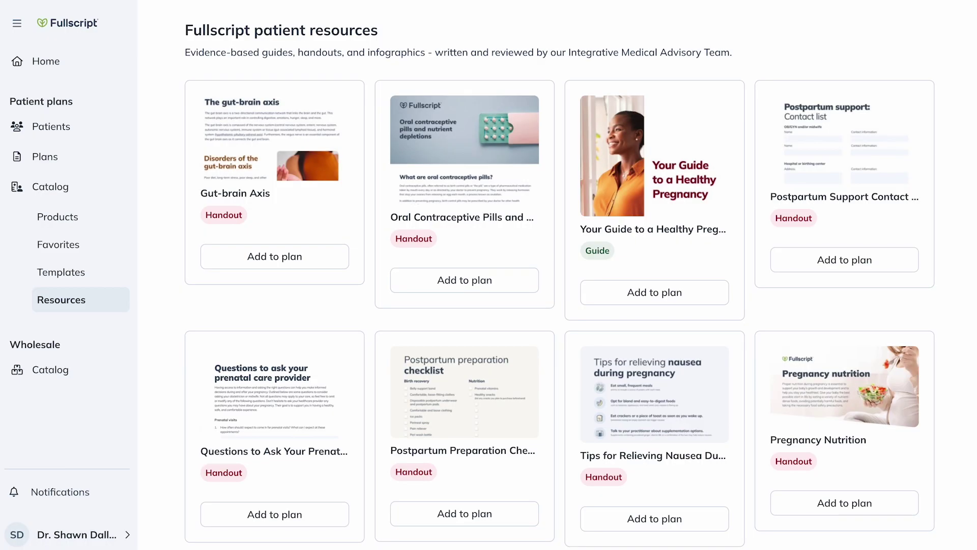
- Search the patient resources for 'Mushroom' and scroll through the results
{"action": "scroll", "coordinate": [560, 275], "scroll_direction": "up", "scroll_amount": 5}
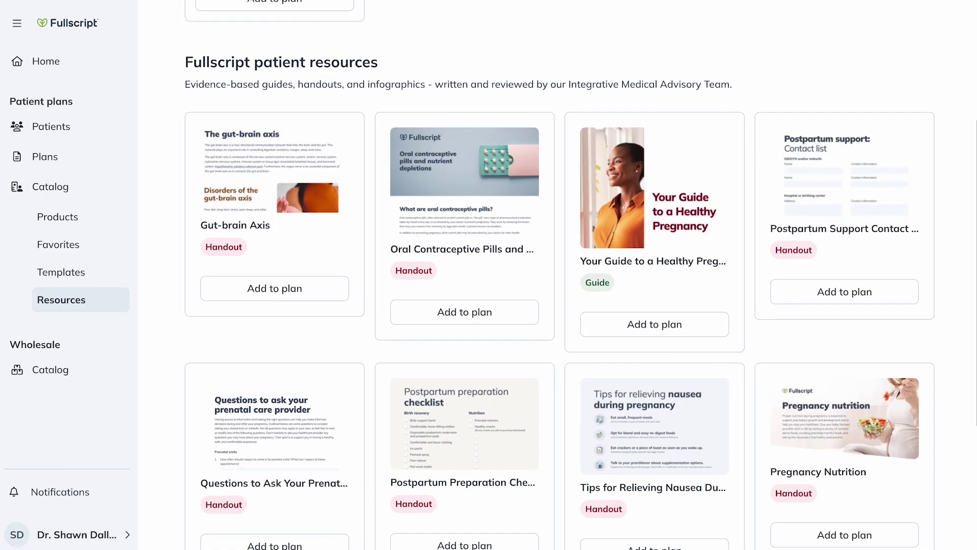
{"action": "scroll", "coordinate": [560, 275], "scroll_direction": "up", "scroll_amount": 1}
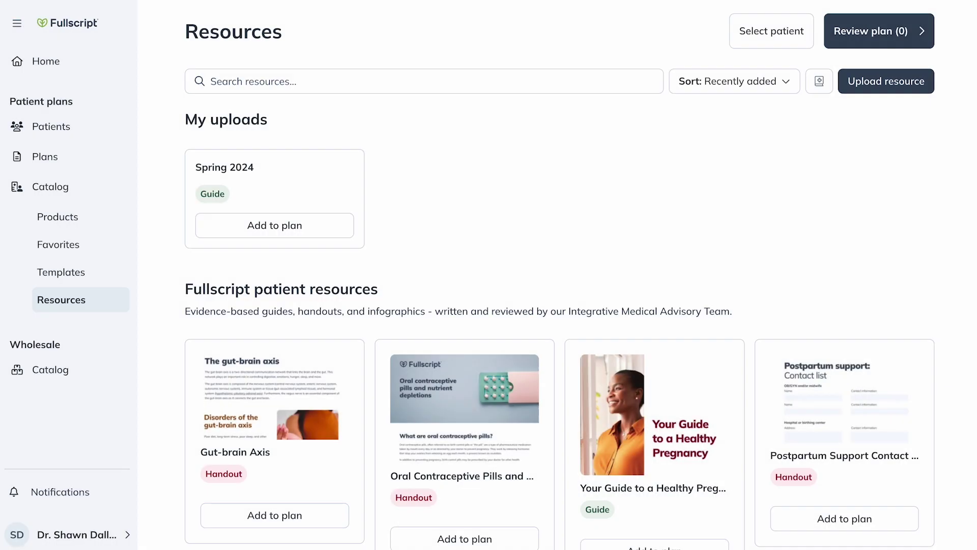
{"action": "left_click", "coordinate": [356, 81]}
{"action": "type", "text": "Mushroom"}
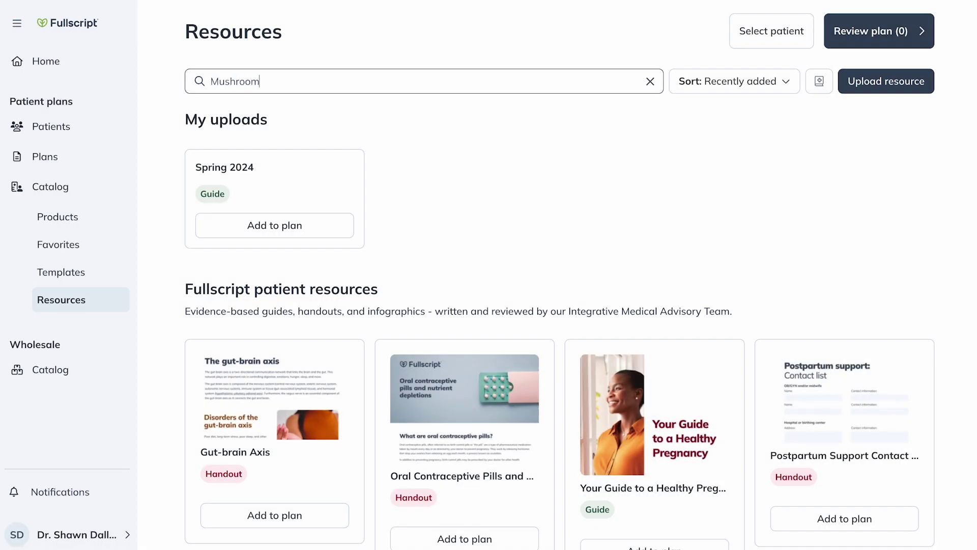
{"action": "key", "text": "Return"}
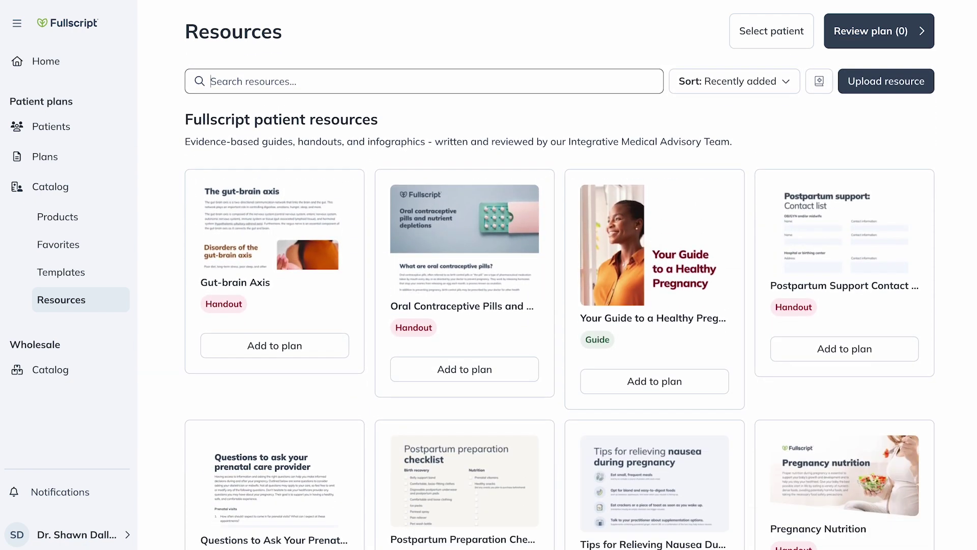
{"action": "scroll", "coordinate": [560, 274], "scroll_direction": "down", "scroll_amount": 3}
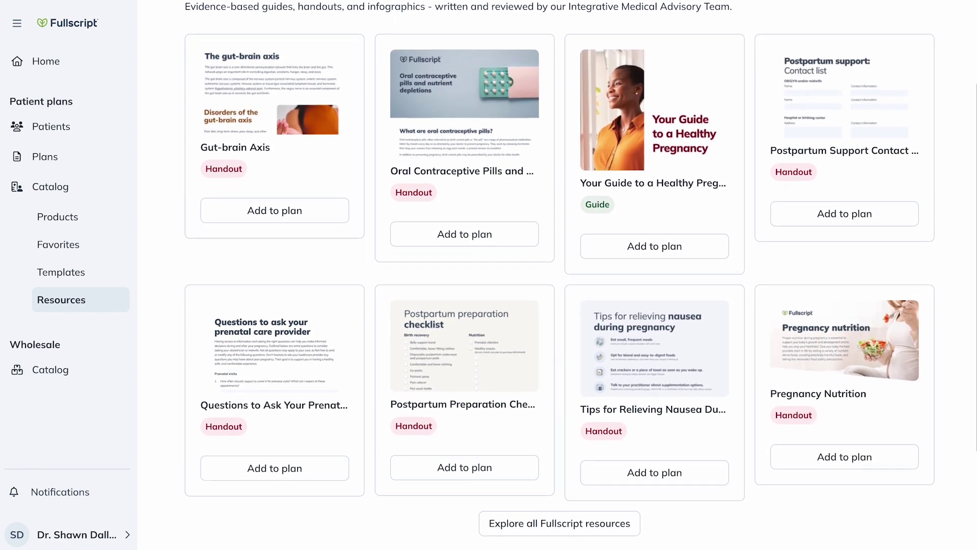
{"action": "scroll", "coordinate": [674, 480], "scroll_direction": "down", "scroll_amount": 2}
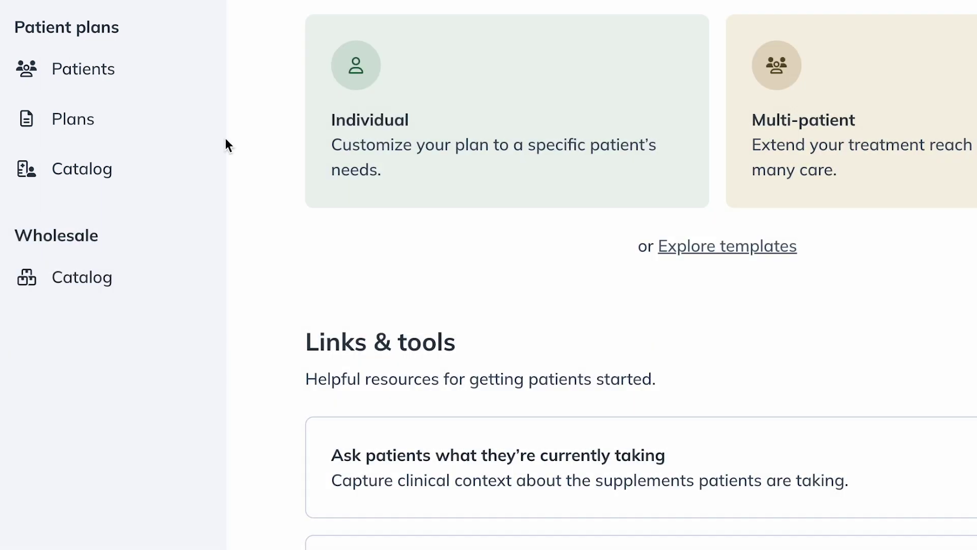
- Preview the Endothelial and Antioxidant Support template from the Catalog's Templates
{"action": "left_click", "coordinate": [156, 183]}
{"action": "left_click", "coordinate": [185, 331]}
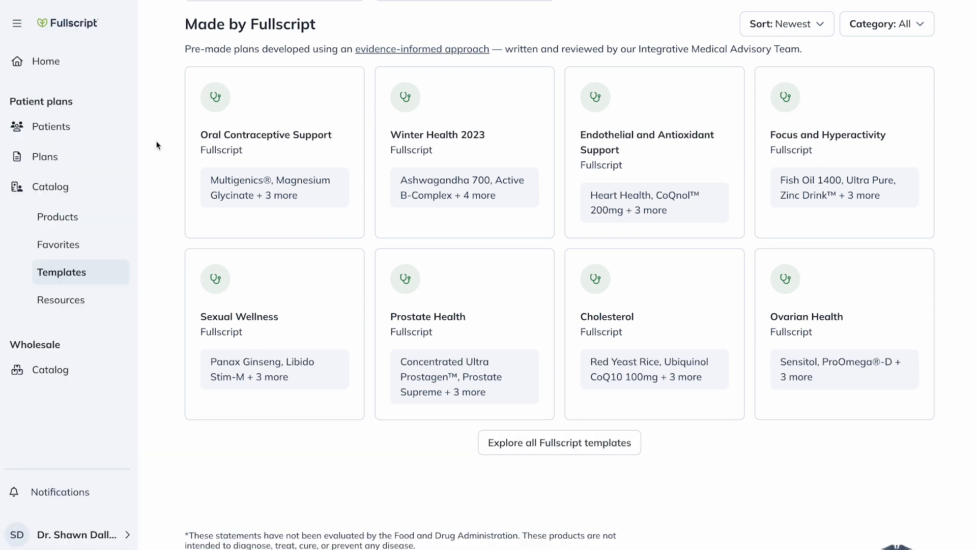
{"action": "left_click", "coordinate": [590, 137]}
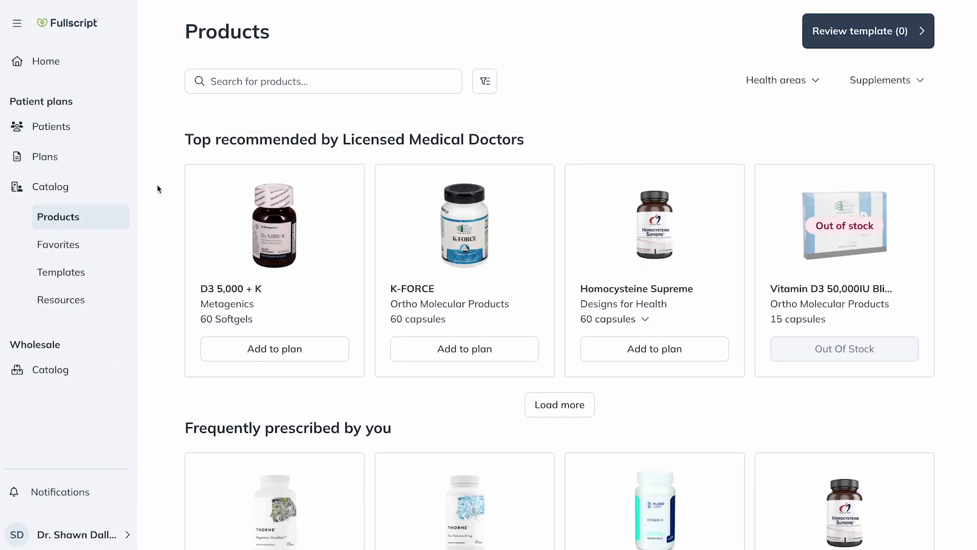
- Add D3 5,000 + K to the template and name it 'Immune boost 2024'
{"action": "left_click", "coordinate": [289, 216]}
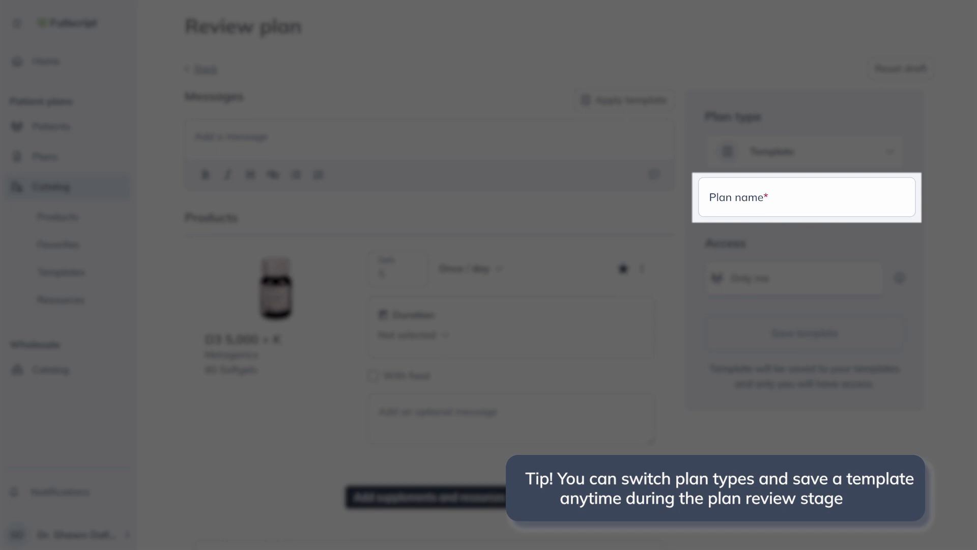
{"action": "type", "text": "Immune boost 2024"}
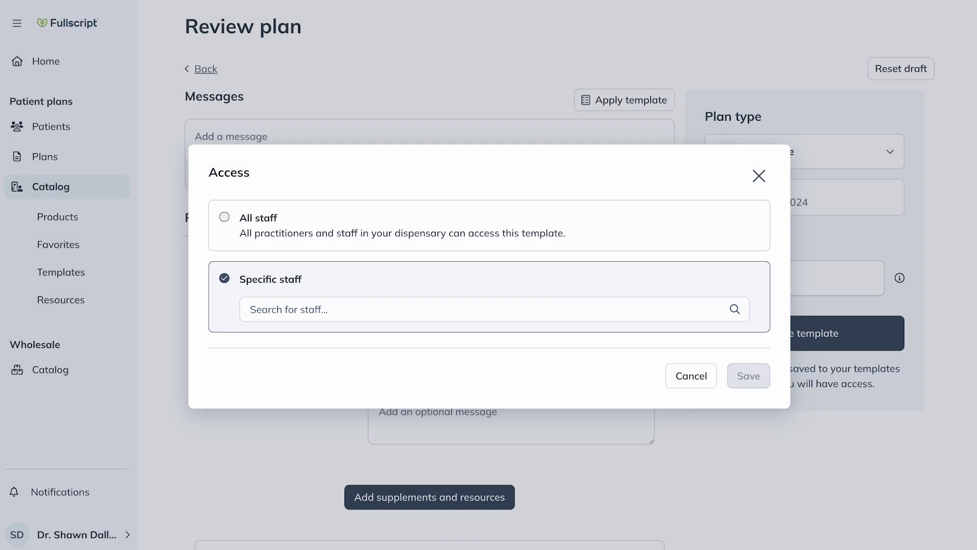
- Share the Immune boost 2024 template with All staff and save the access setting
{"action": "left_click", "coordinate": [224, 217]}
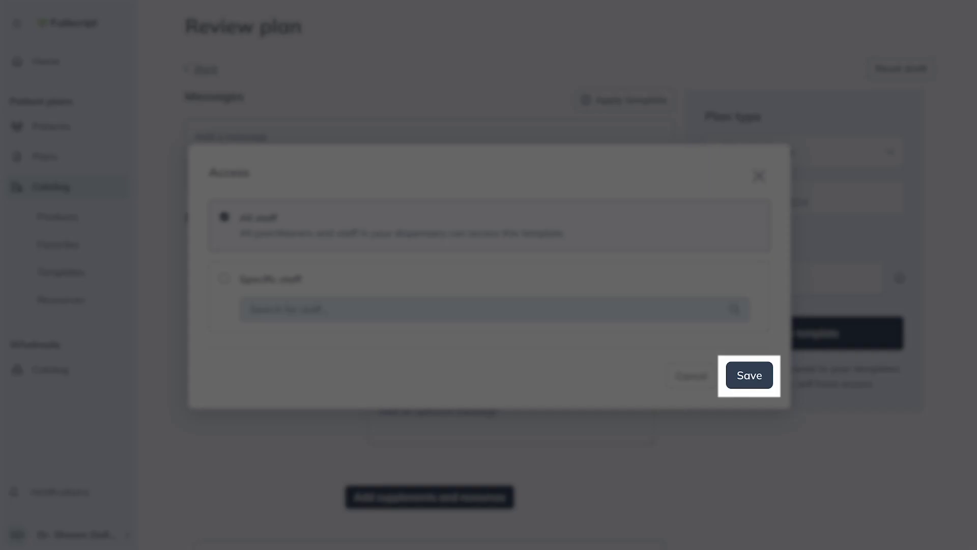
{"action": "left_click", "coordinate": [749, 375]}
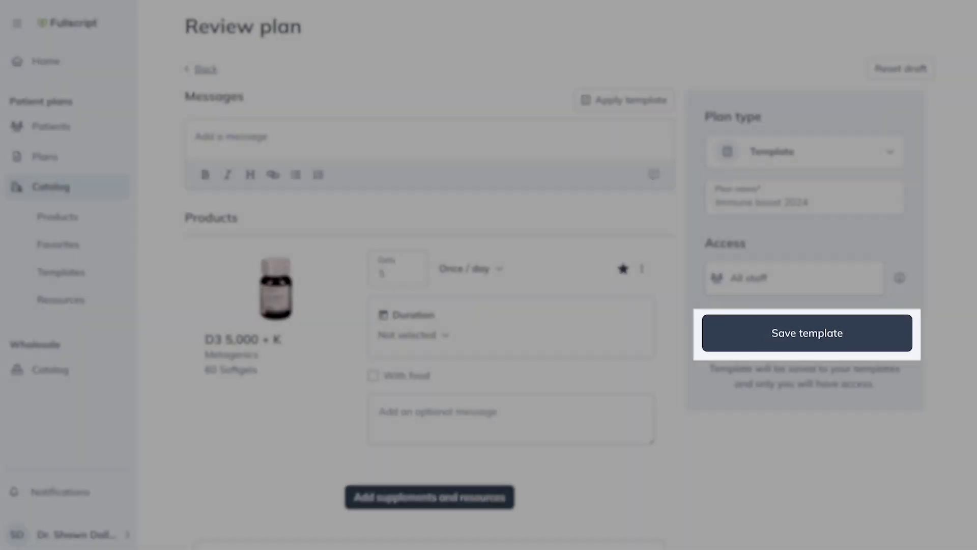